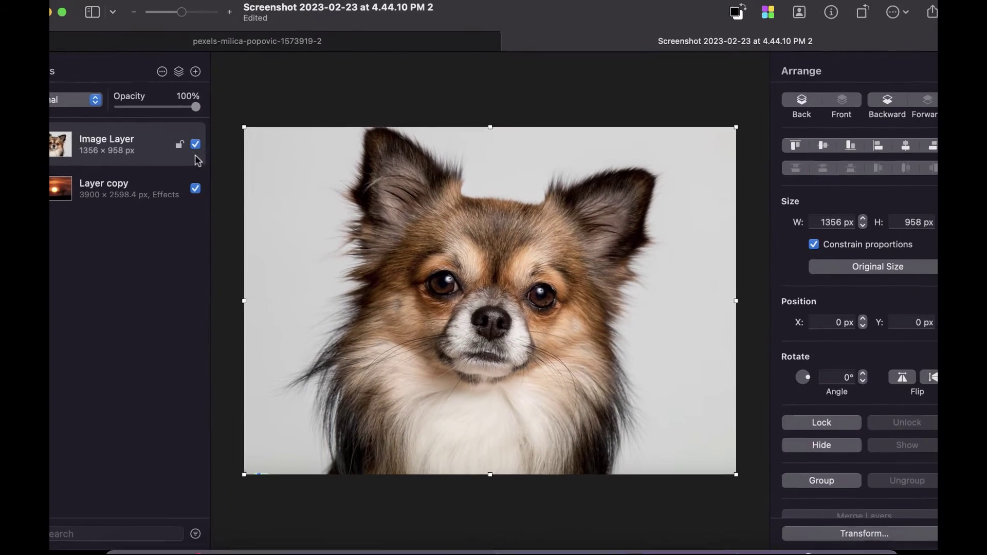
left_click(196, 146)
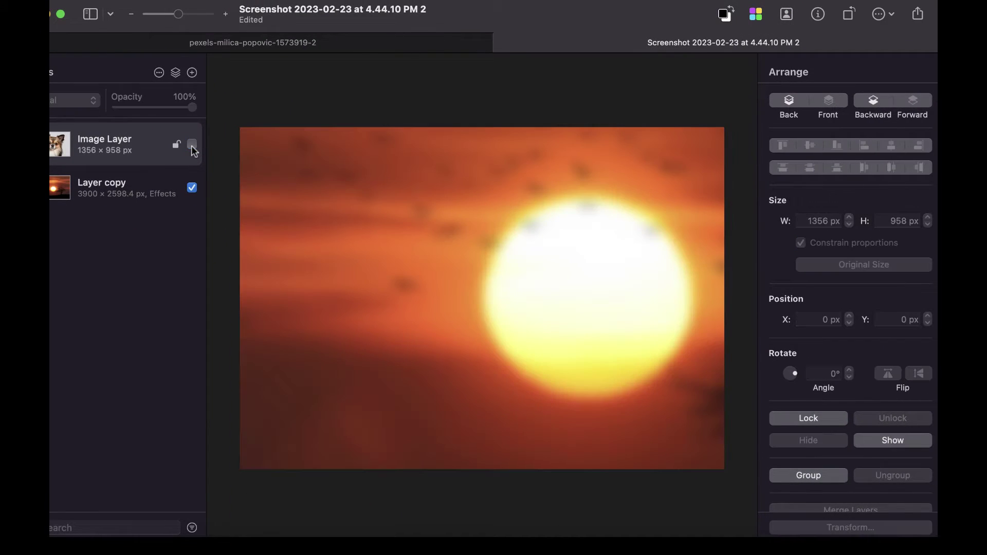
left_click(192, 146)
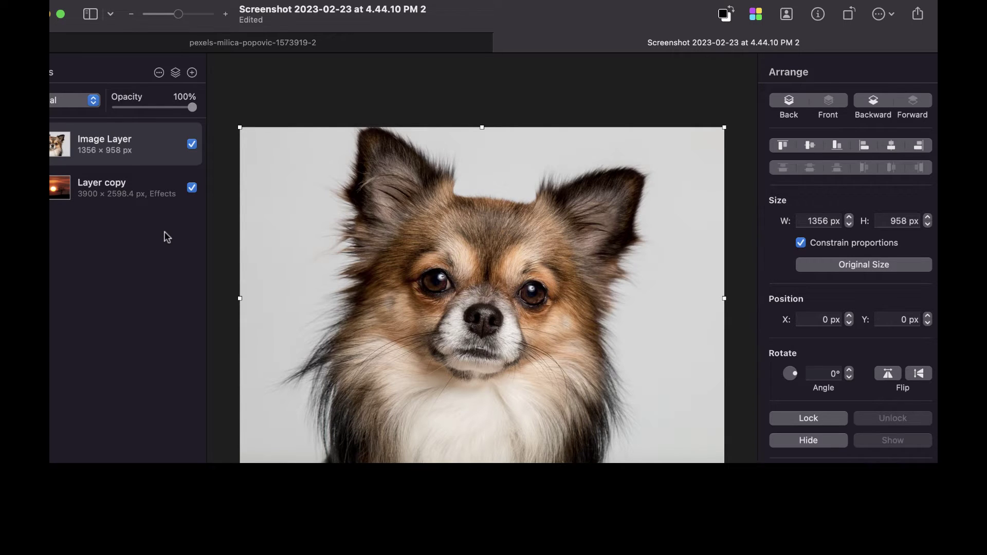
Step: Remove the chihuahua's background and drag it over the sunset to X 56, Y 0
right_click(127, 142)
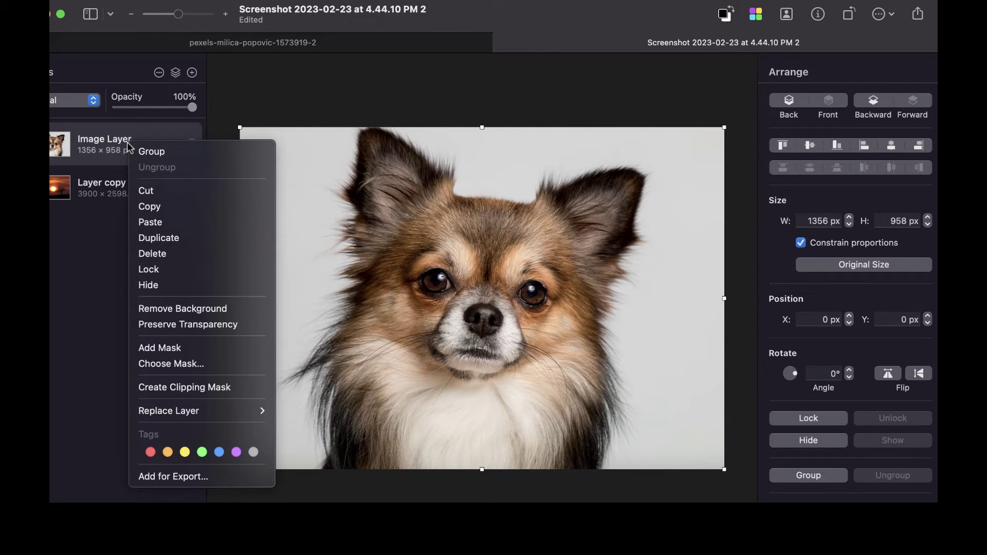
left_click(169, 308)
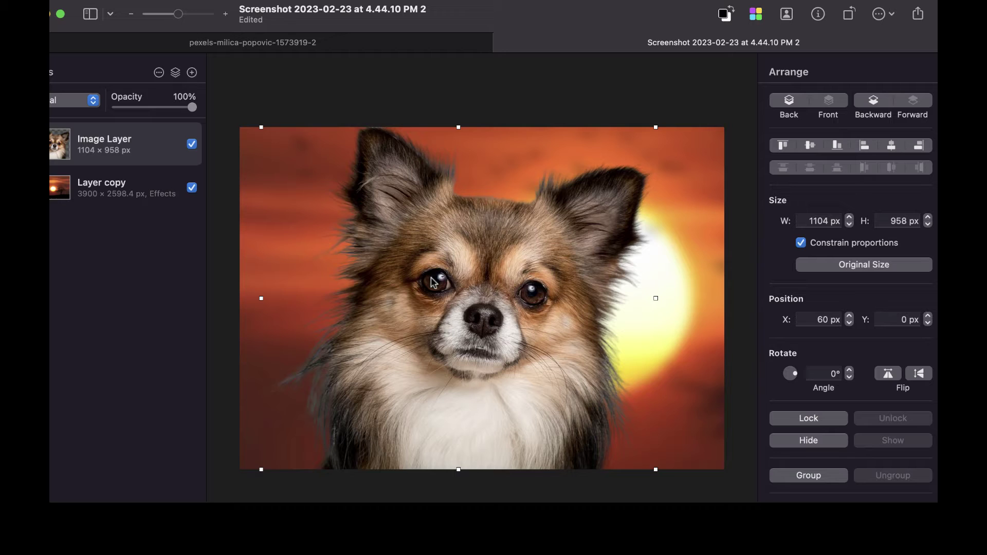
left_click_drag(438, 280, 416, 280)
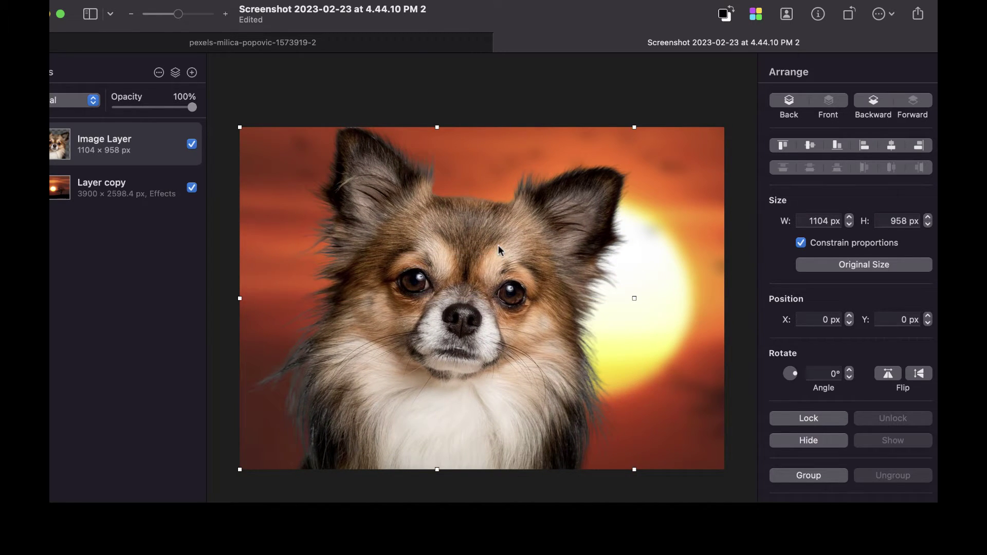
scroll(501, 242, "up", 2)
scroll(501, 242, "down", 4)
scroll(500, 242, "up", 5)
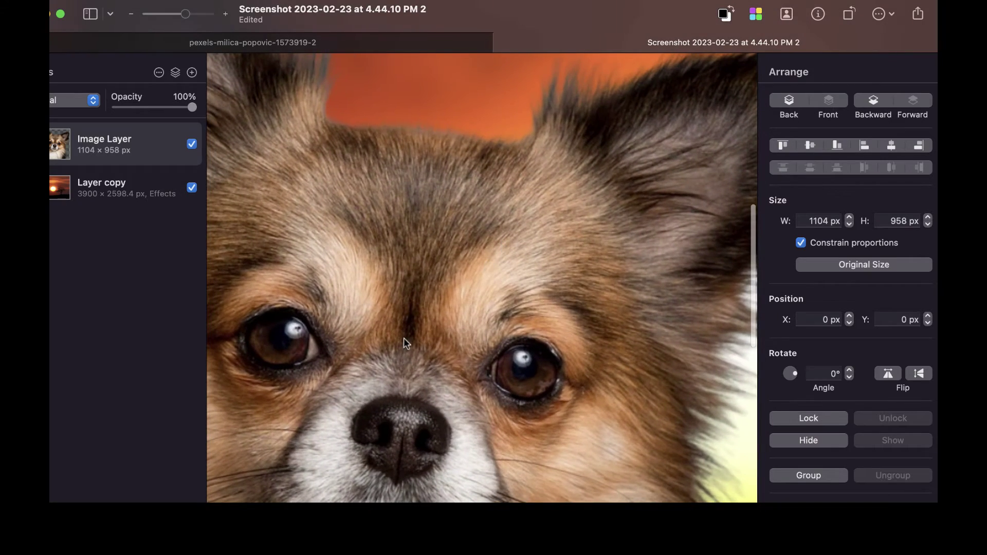
left_click_drag(404, 340, 618, 305)
scroll(612, 306, "down", 5)
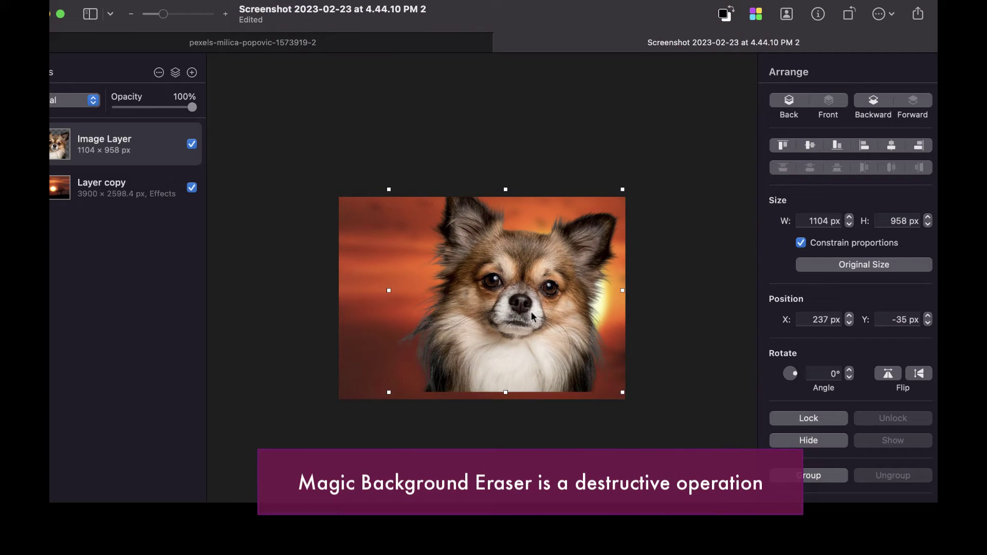
left_click_drag(532, 315, 493, 324)
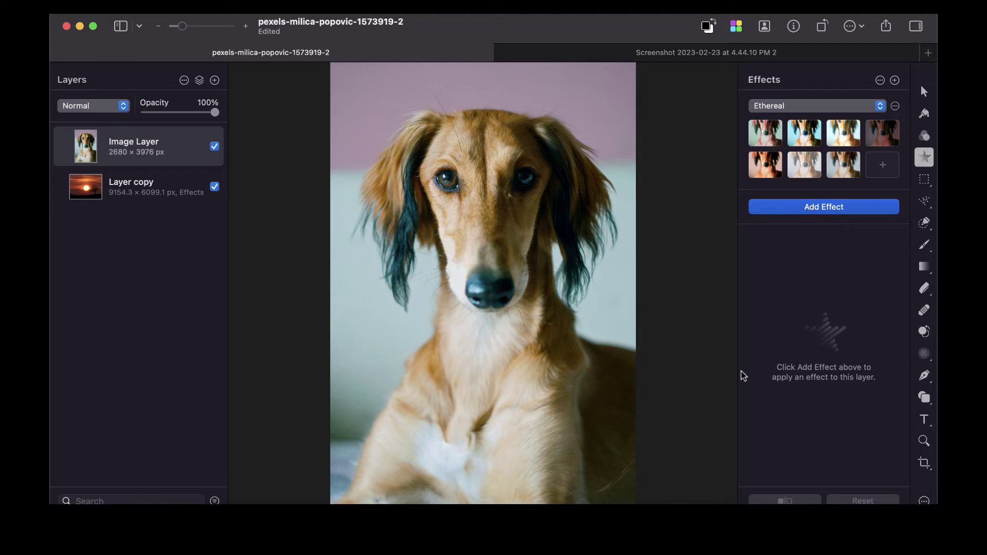
Step: Select the saluki with Quick Selection's Select Subject and brush in the missed lower-right body
key("a")
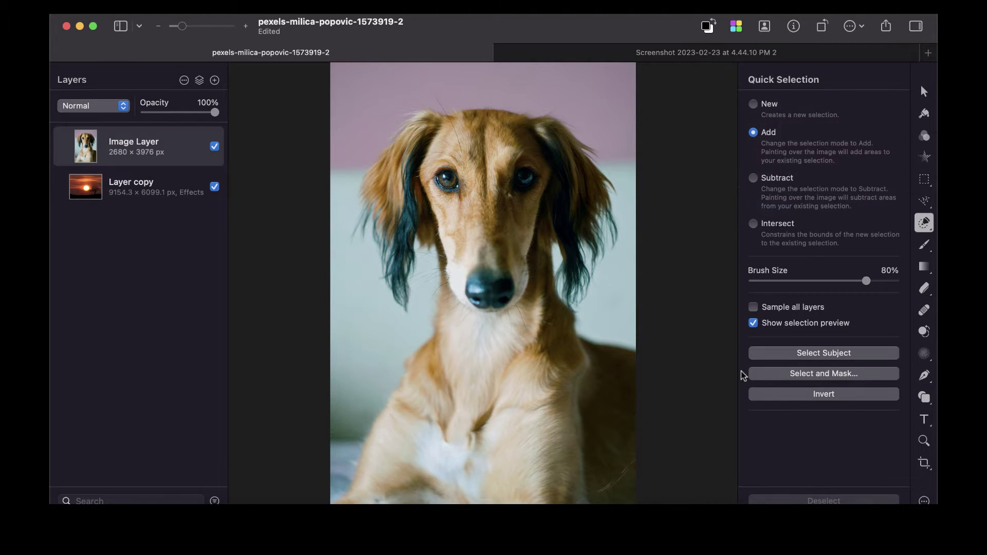
left_click(813, 358)
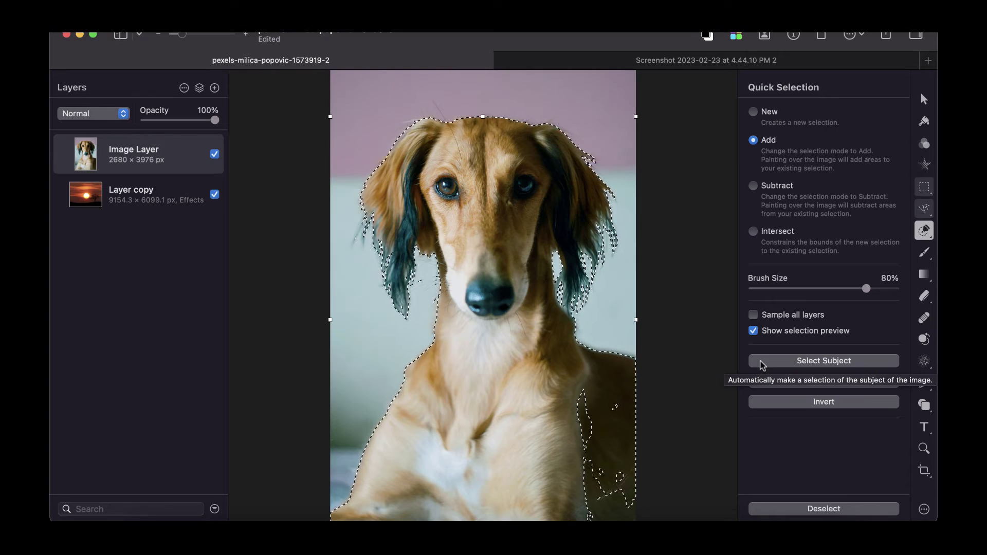
left_click(606, 444)
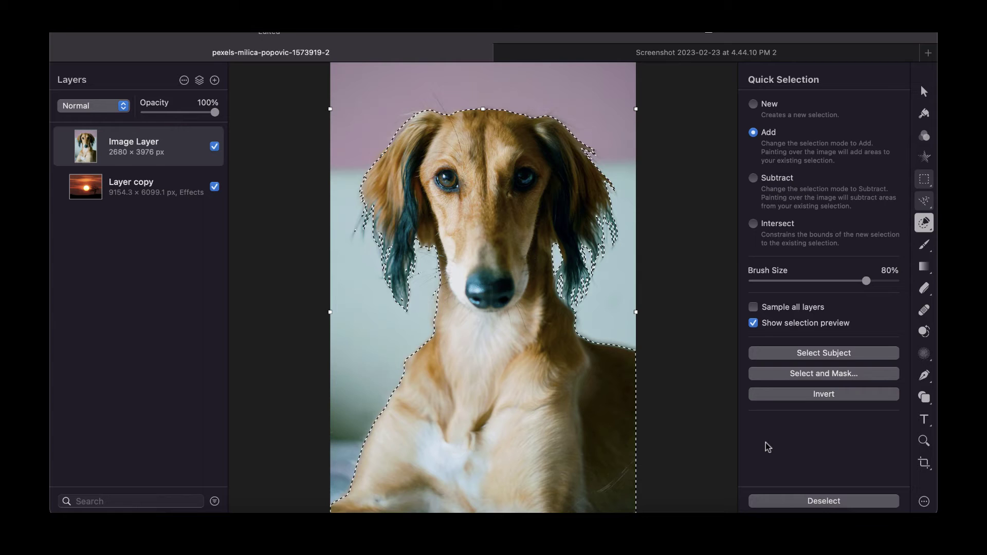
Step: Add a mask to the saluki's Image Layer from the current selection
right_click(170, 155)
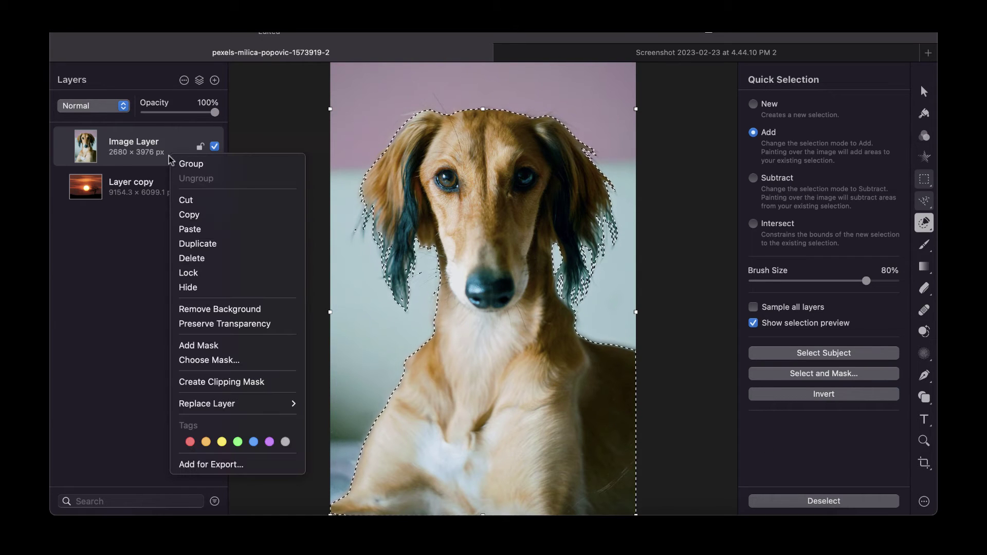
left_click(202, 346)
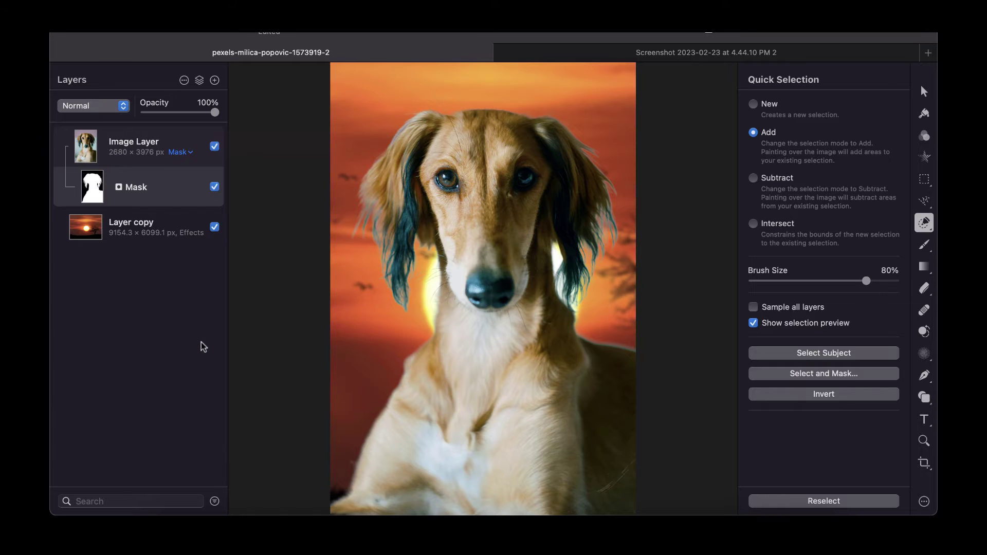
scroll(431, 292, "up", 2)
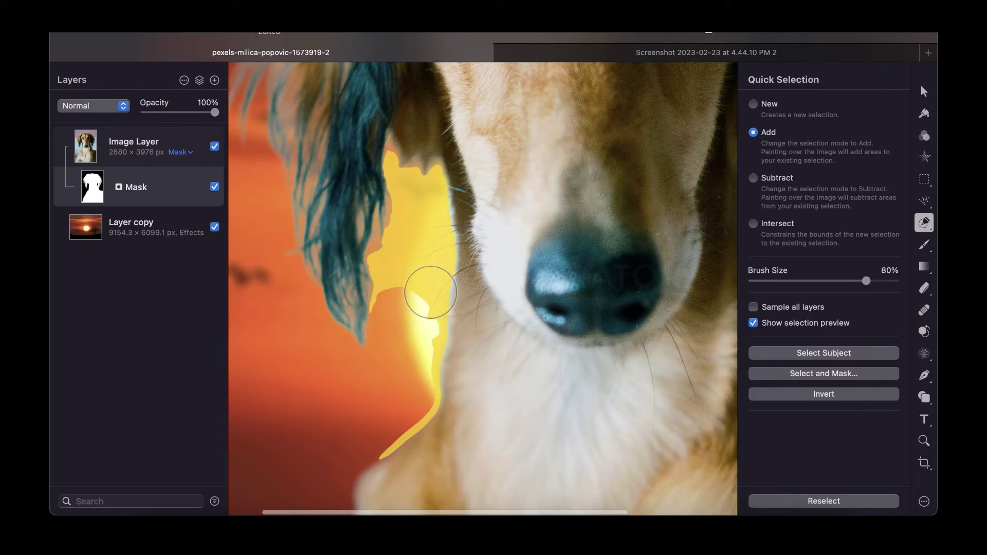
scroll(430, 292, "right", 5)
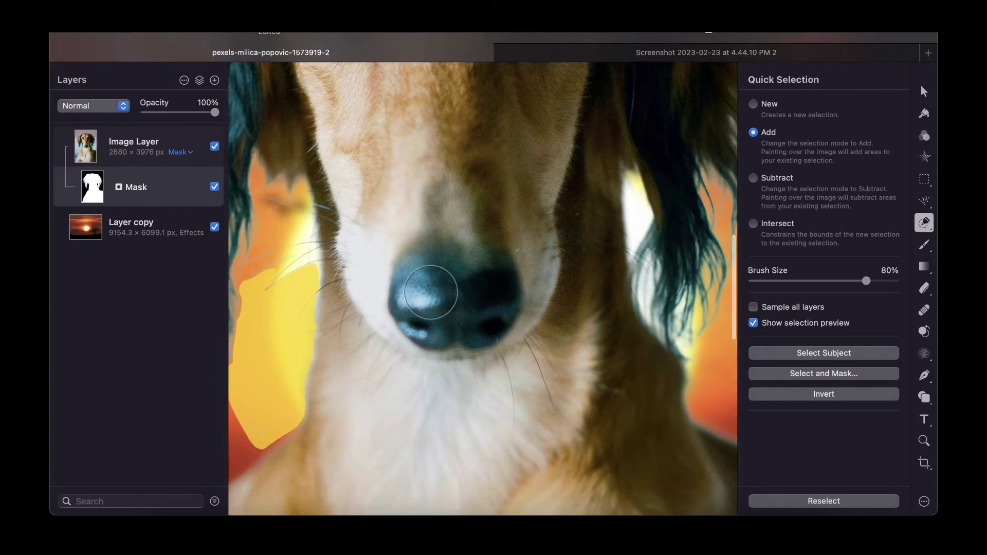
Step: Paint Quick Selection patches over the saluki's nose, chin and beside its neck
left_click(431, 293)
scroll(430, 292, "right", 5)
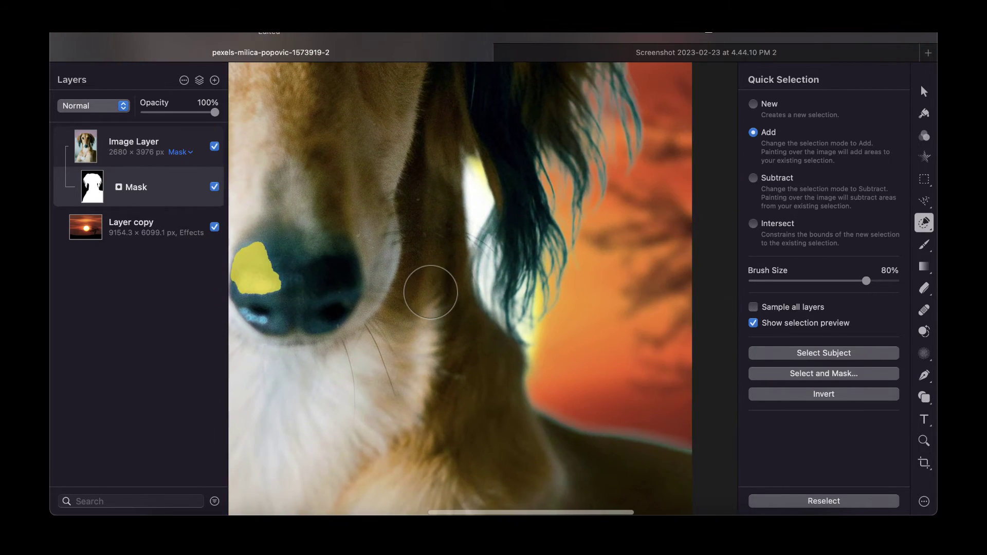
scroll(430, 292, "down", 5)
left_click(431, 292)
scroll(430, 292, "down", 2)
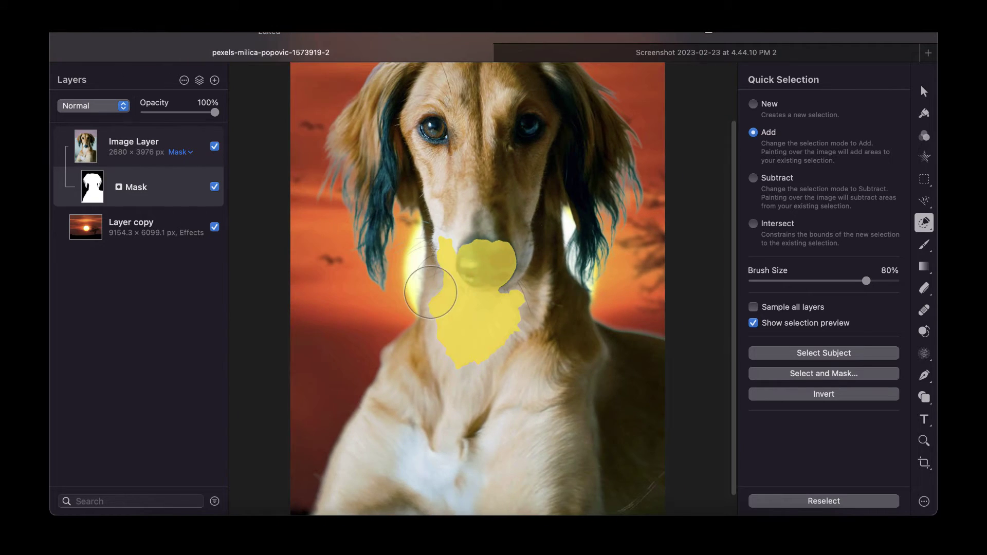
left_click(430, 292)
scroll(430, 292, "up", 3)
scroll(431, 292, "down", 3)
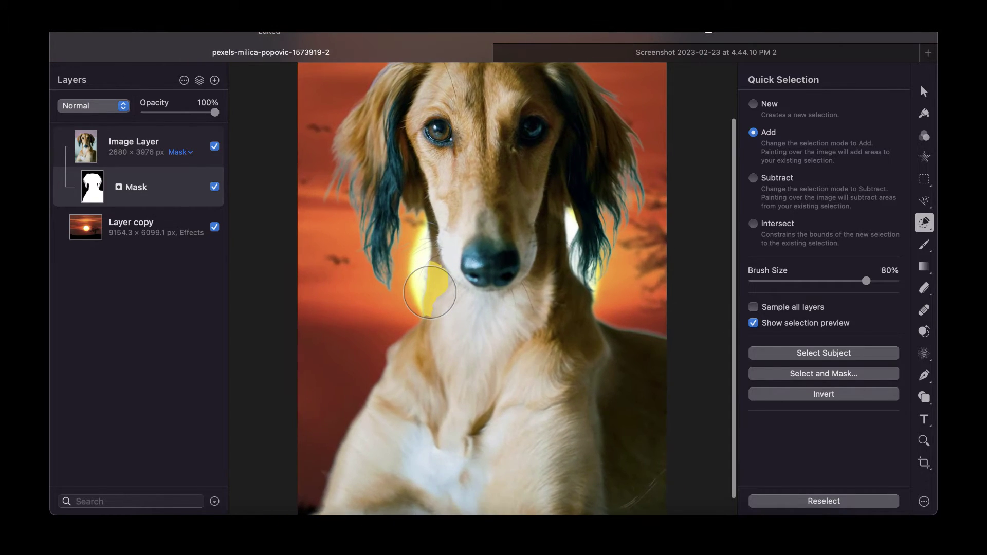
scroll(430, 292, "down", 3)
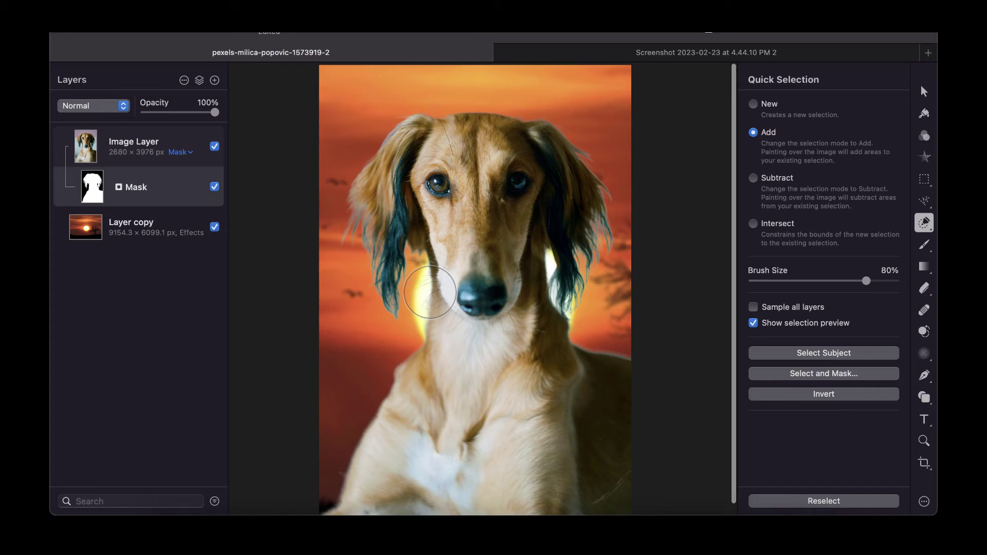
scroll(430, 292, "down", 1)
left_click(431, 292)
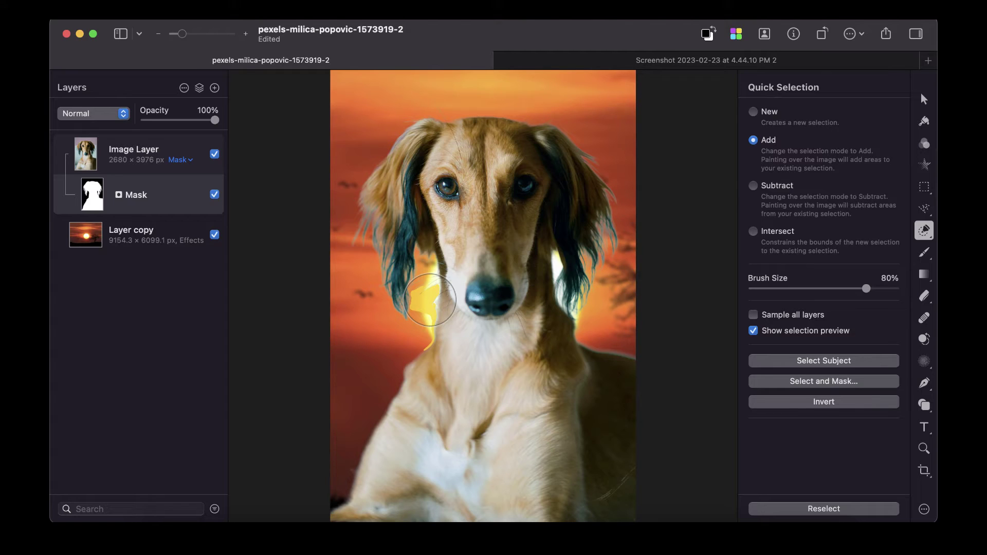
Step: Apply Decontaminate Colors to the saluki's Image Layer to clear edge fringing
left_click(147, 158)
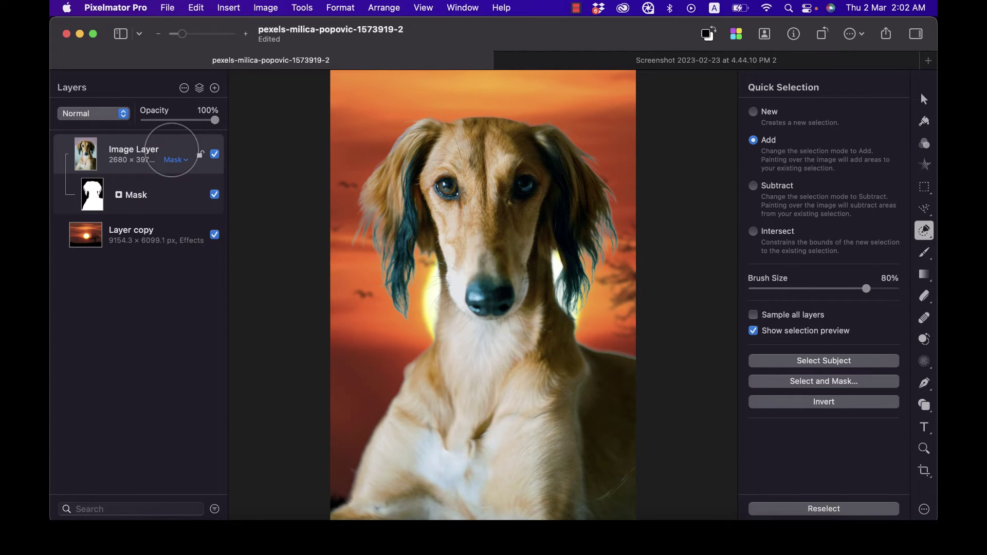
left_click(339, 8)
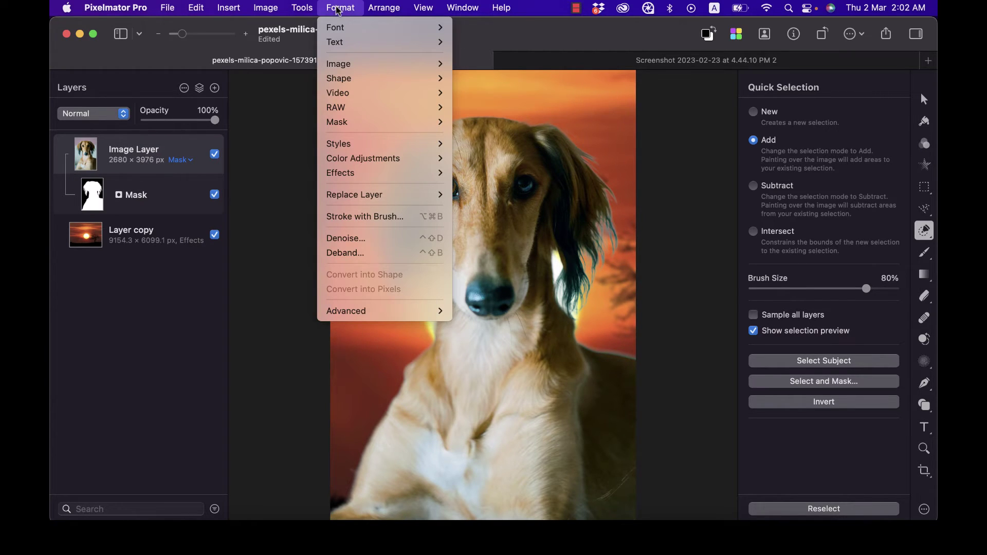
mouse_move(338, 64)
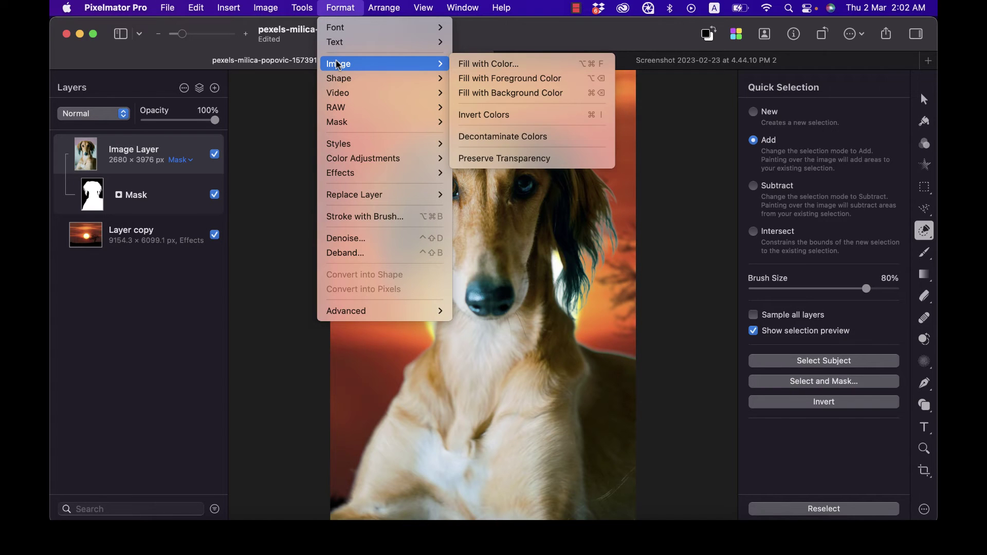
left_click(500, 138)
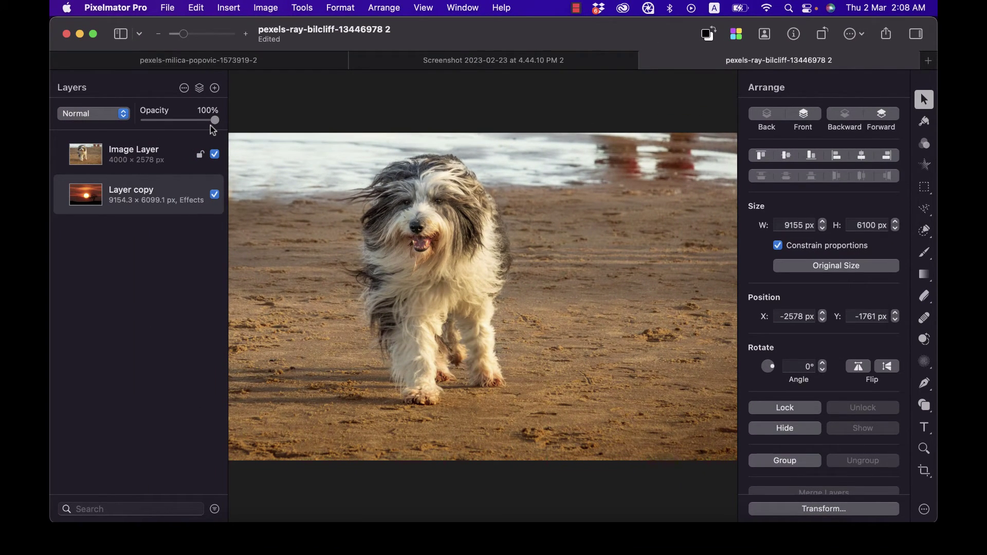
Step: Select the shaggy beach dog automatically with Quick Selection's Select Subject
key("a")
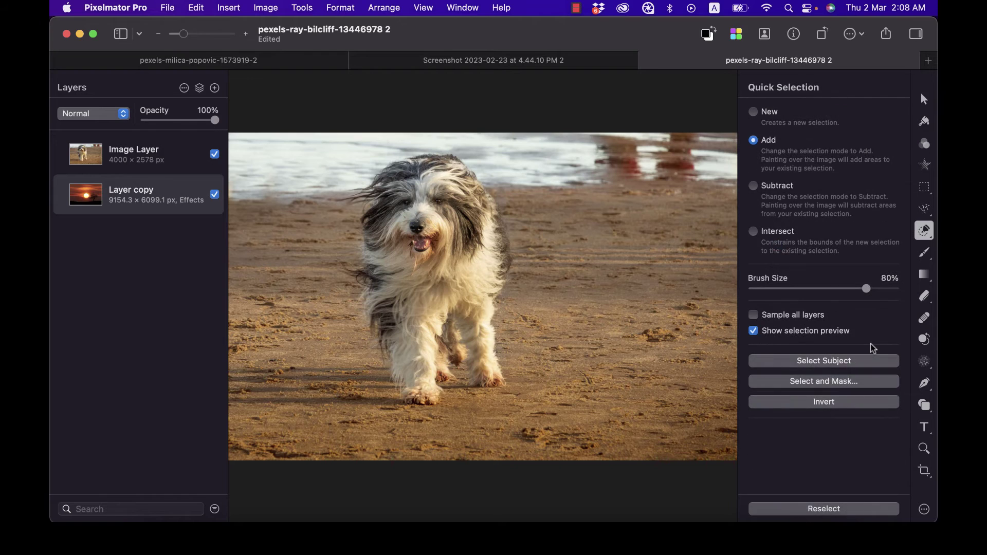
left_click(832, 363)
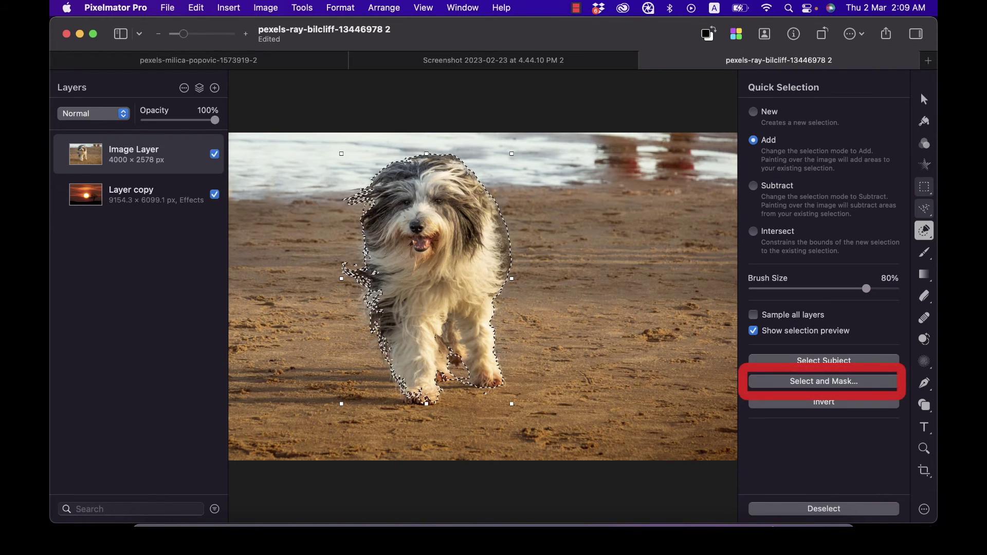
Step: Open Select and Mask, zoom in on the dog, and compare overlays such as On Black
left_click(866, 382)
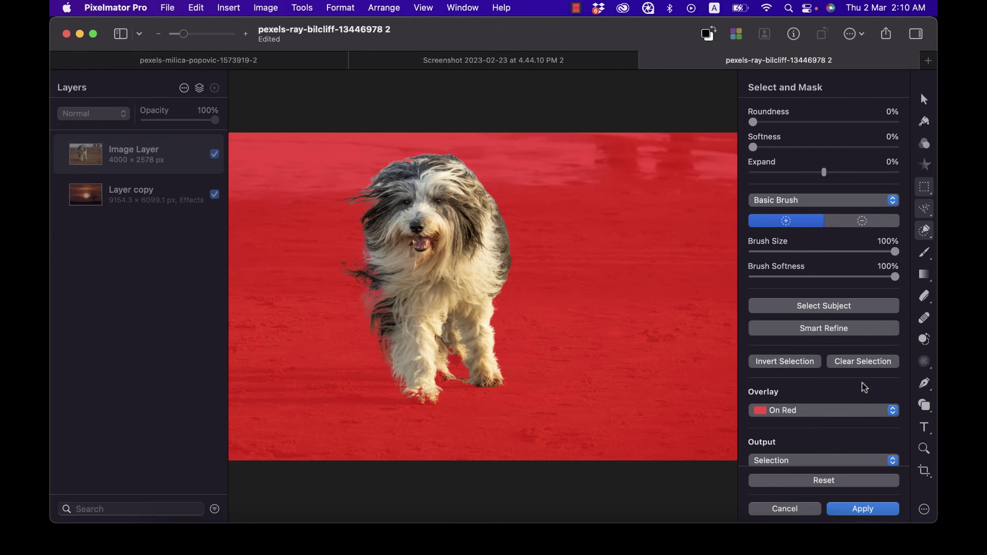
key("super+equal")
left_click(787, 414)
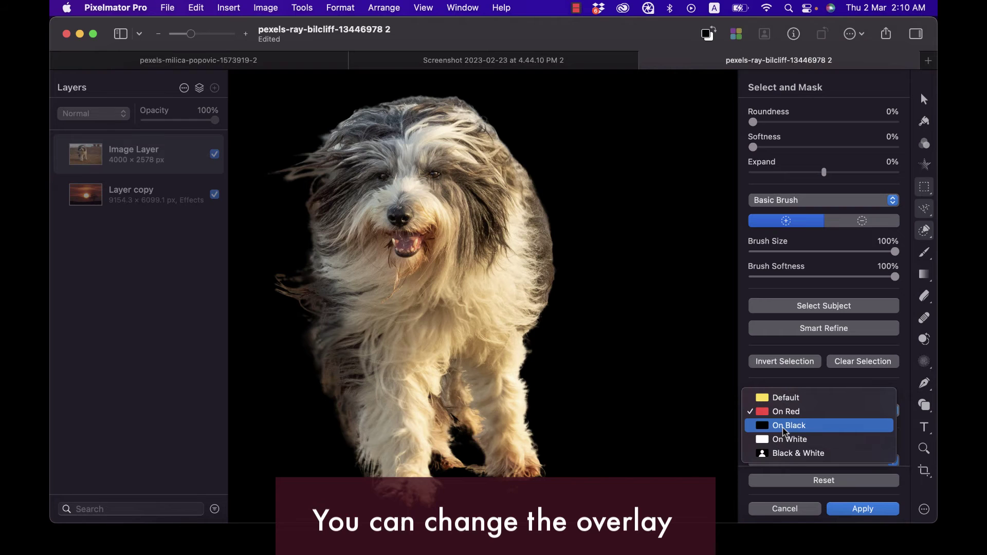
left_click(785, 426)
left_click(785, 414)
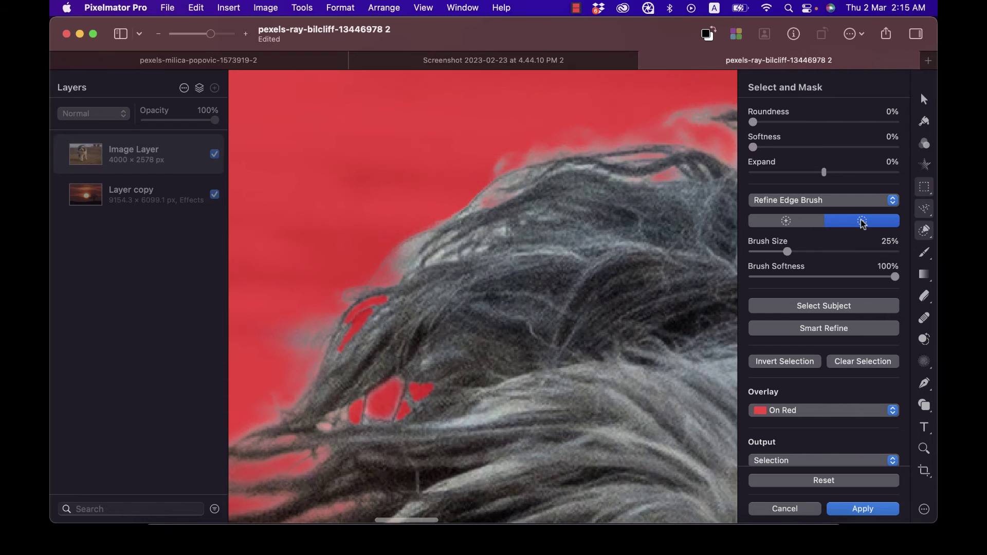
Step: Enlarge the Refine Edge Brush to 90% and stroke along the dog's hair edge
key("bracketright")
key("bracketright")
key("bracketright")
key("bracketright")
key("bracketright")
key("bracketright")
key("bracketright")
scroll(592, 154, "up", 2)
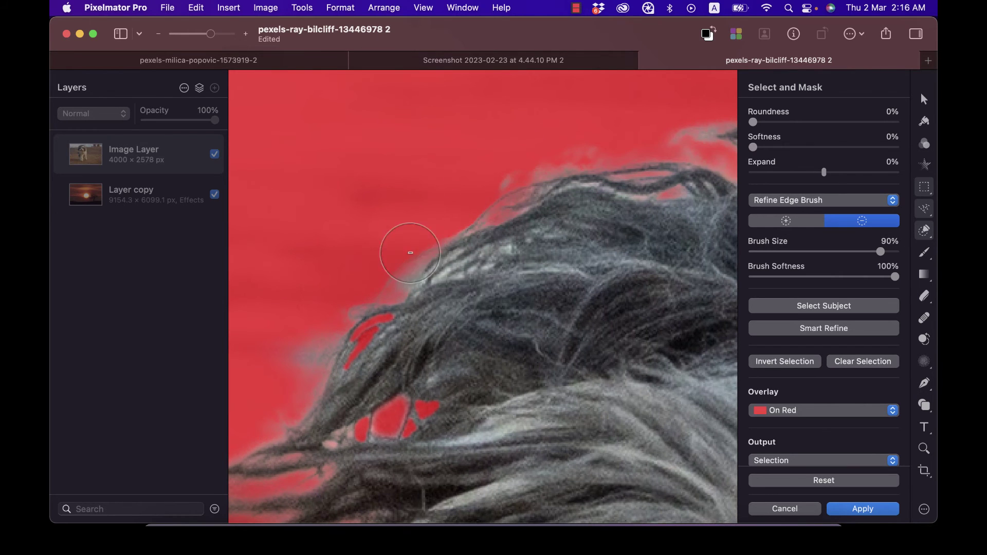
scroll(550, 176, "down", 4)
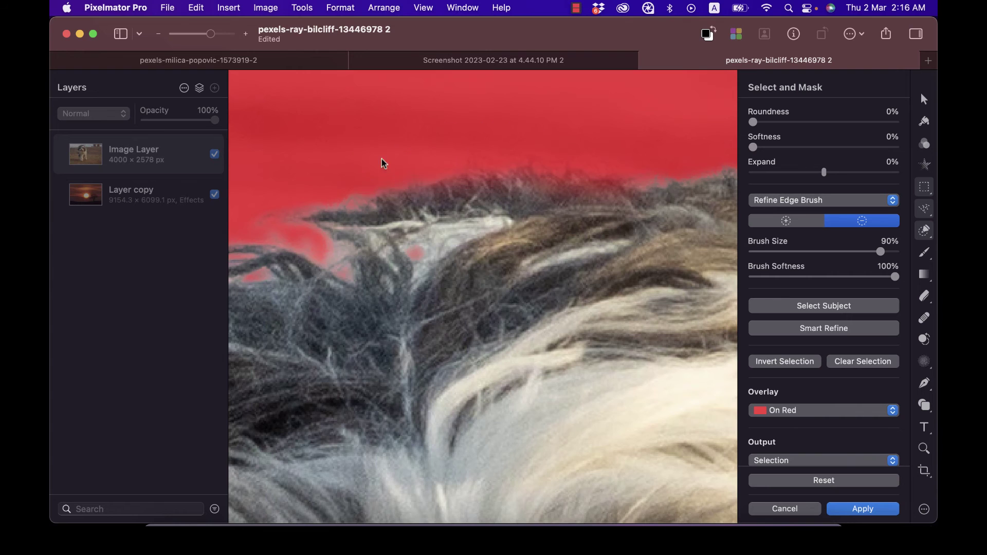
scroll(565, 182, "right", 5)
scroll(576, 196, "down", 5)
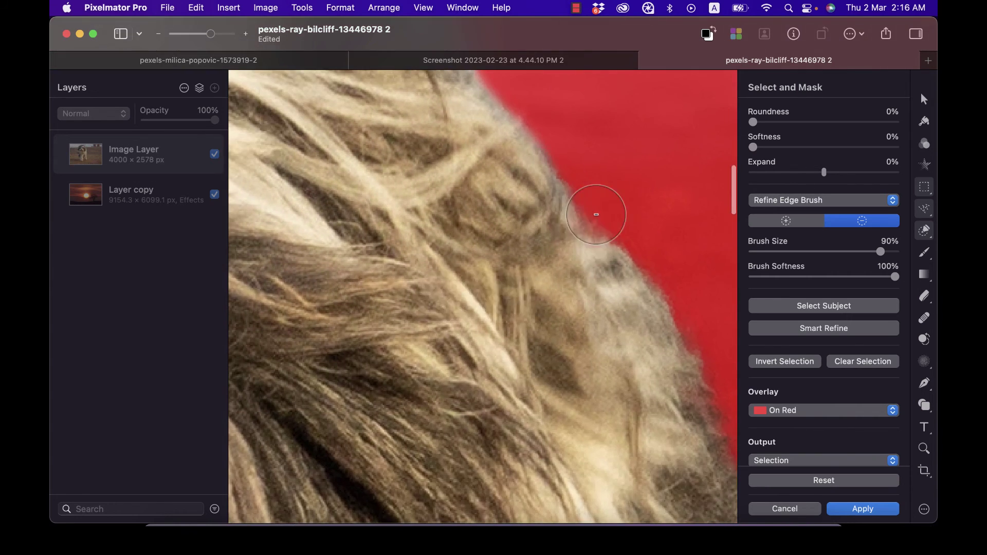
left_click_drag(607, 205, 638, 257)
scroll(612, 377, "down", 3)
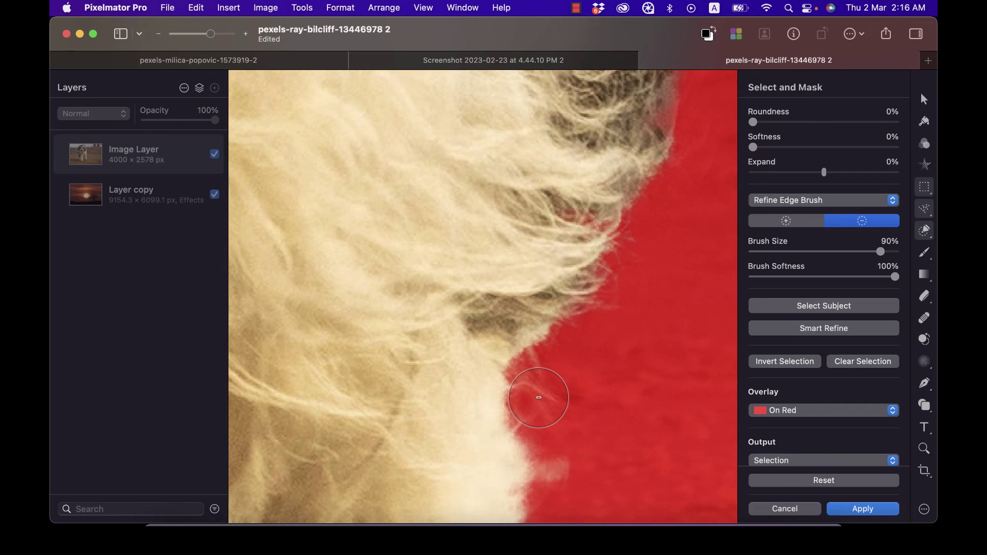
Step: Switch the edge brush to add mode, refine down the dog's side, then undo that stroke
left_click(787, 221)
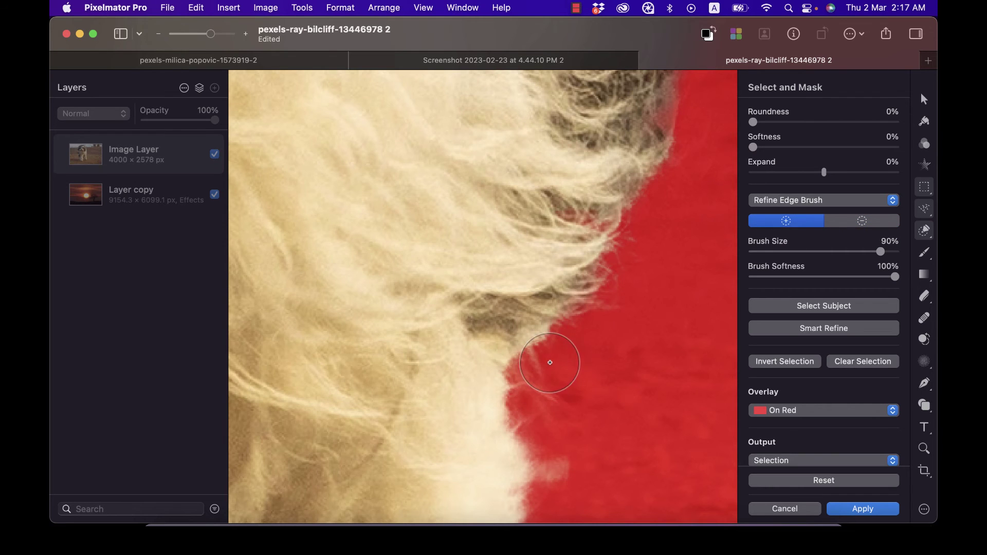
mouse_move(550, 363)
left_mouse_down()
mouse_move(526, 431)
mouse_move(530, 414)
mouse_move(541, 458)
left_mouse_up()
scroll(550, 421, "down", 5)
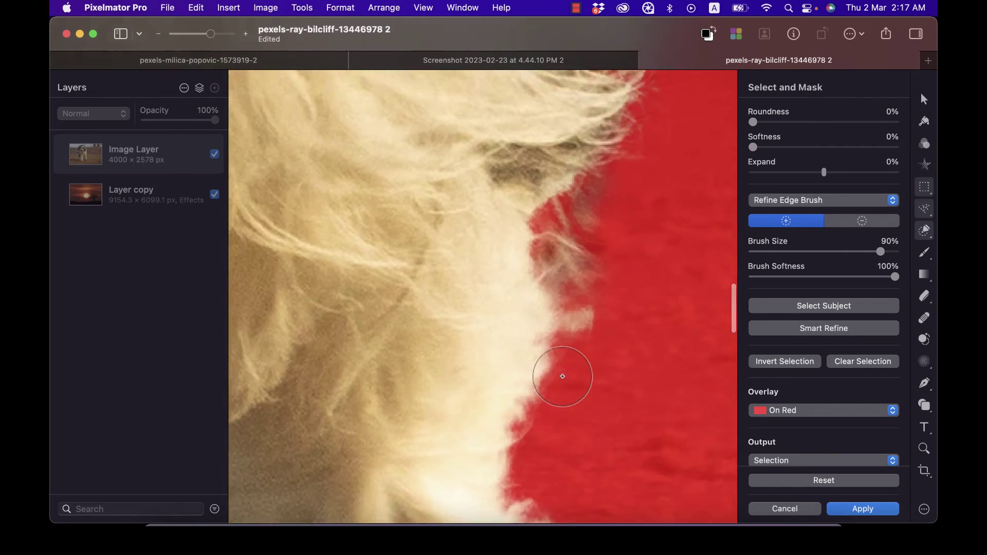
scroll(551, 386, "down", 5)
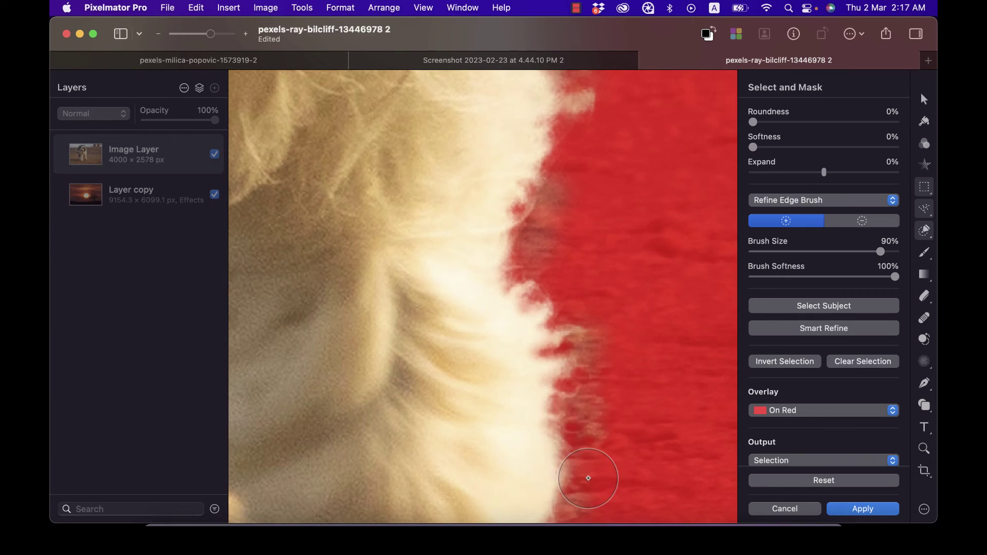
key("super+z")
scroll(617, 421, "down", 10)
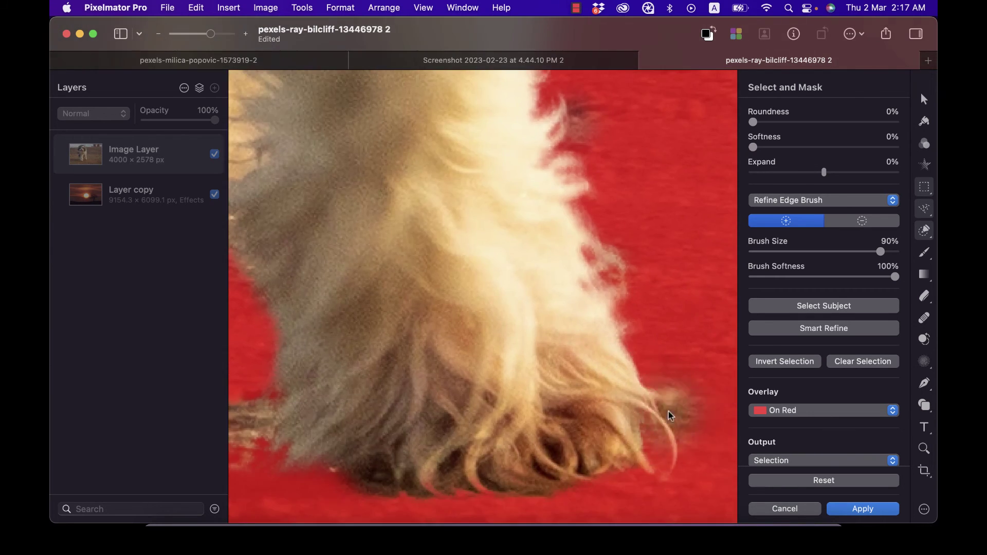
scroll(670, 415, "up", 10)
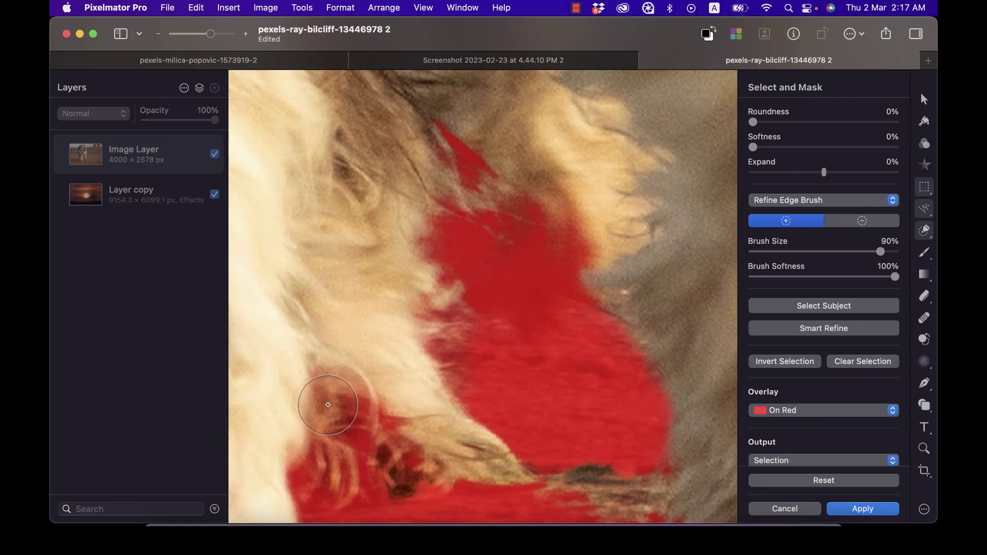
scroll(578, 410, "down", 5)
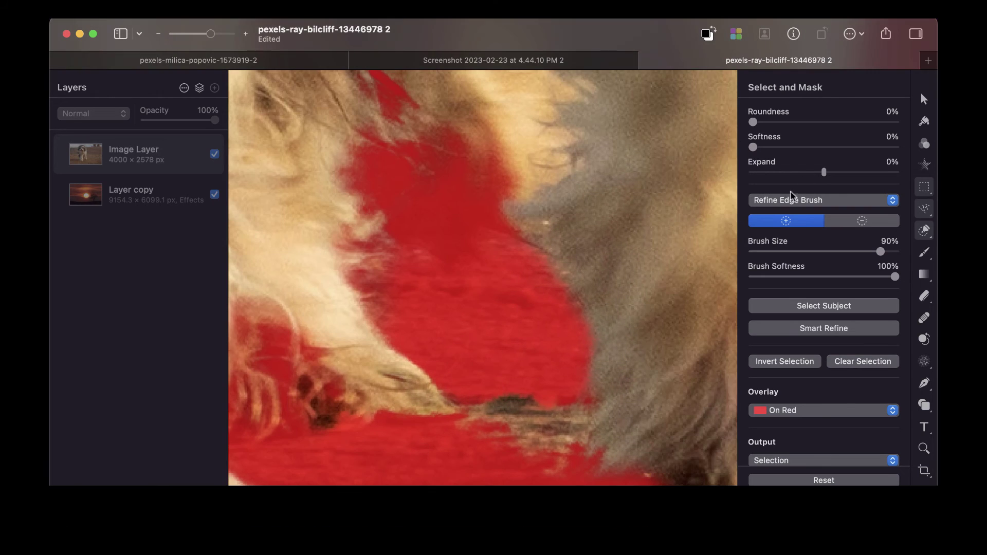
Step: Use the Basic Brush in subtract and add modes to fix holes in the fur selection
left_click(787, 201)
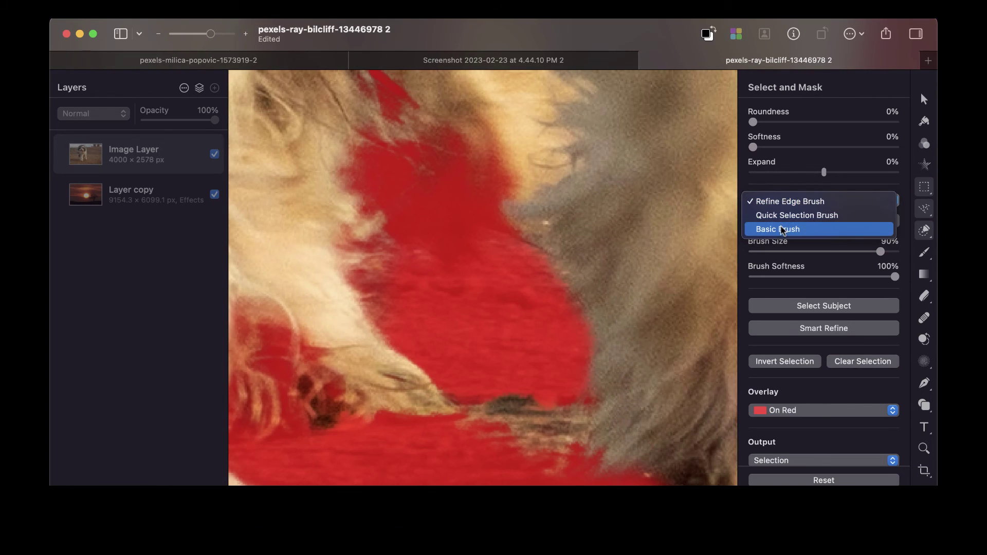
left_click(781, 230)
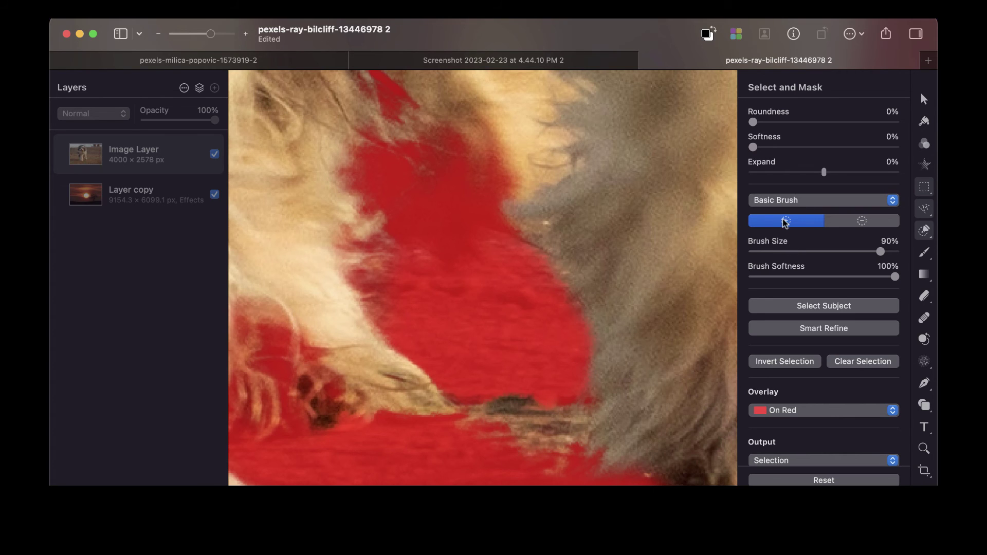
left_click(862, 221)
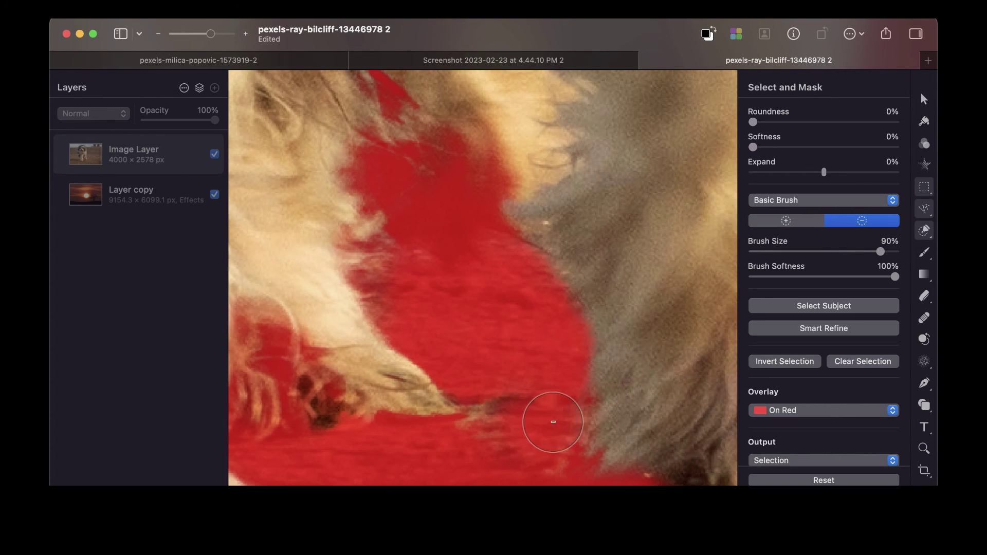
scroll(445, 244, "up", 2)
scroll(444, 245, "up", 2)
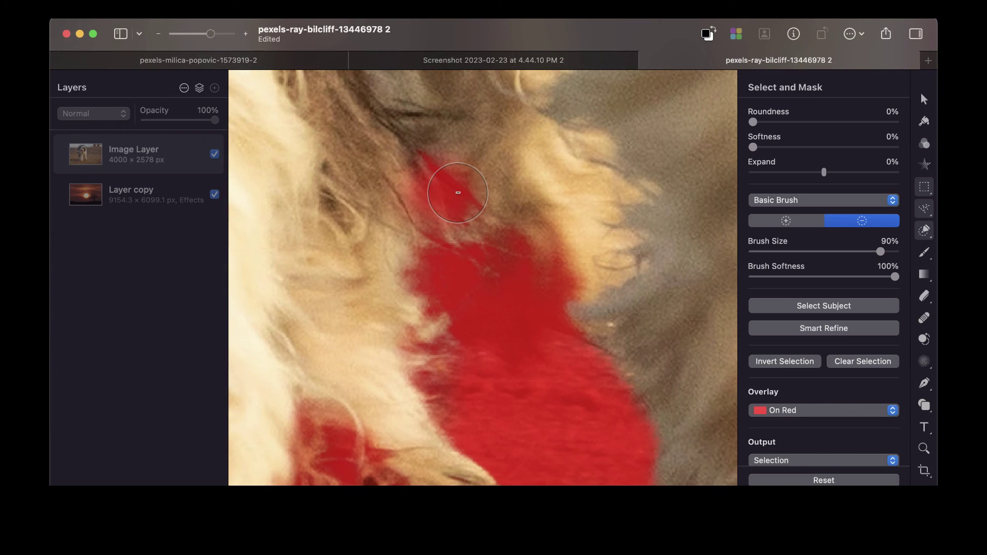
left_click(786, 221)
scroll(441, 178, "down", 10)
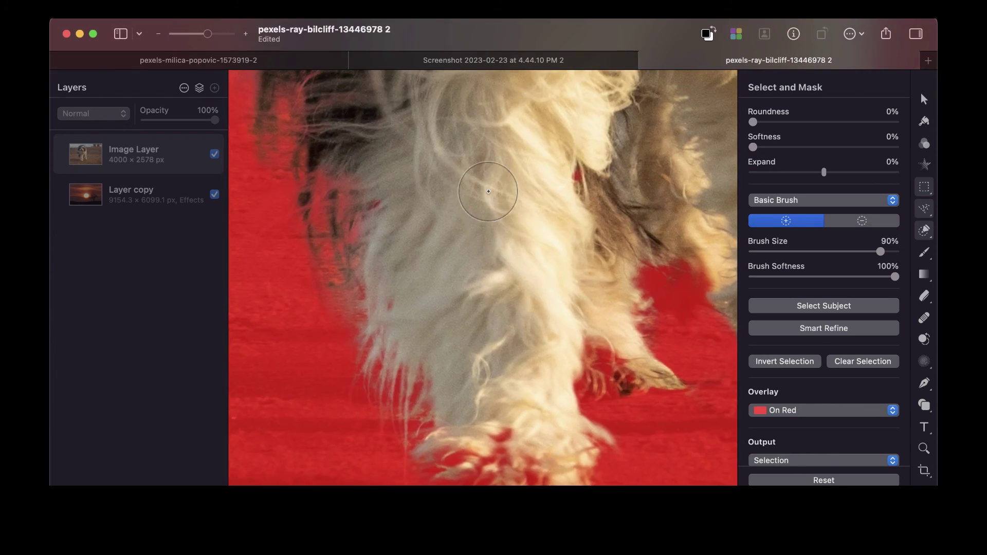
Step: Return to the Refine Edge Brush and refine the wispy hair edge on the left
left_click(823, 200)
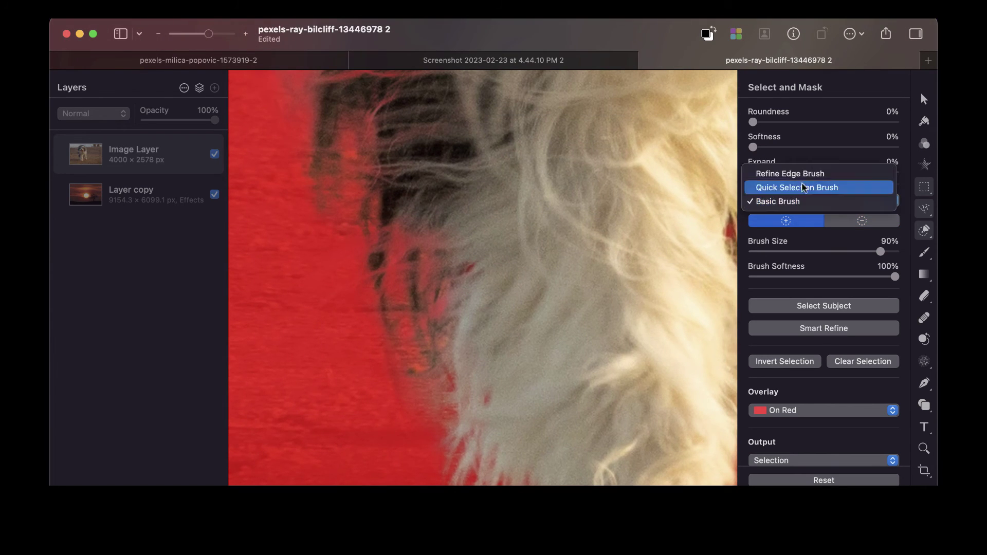
left_click(792, 169)
left_click_drag(381, 322, 386, 330)
scroll(387, 330, "down", 8)
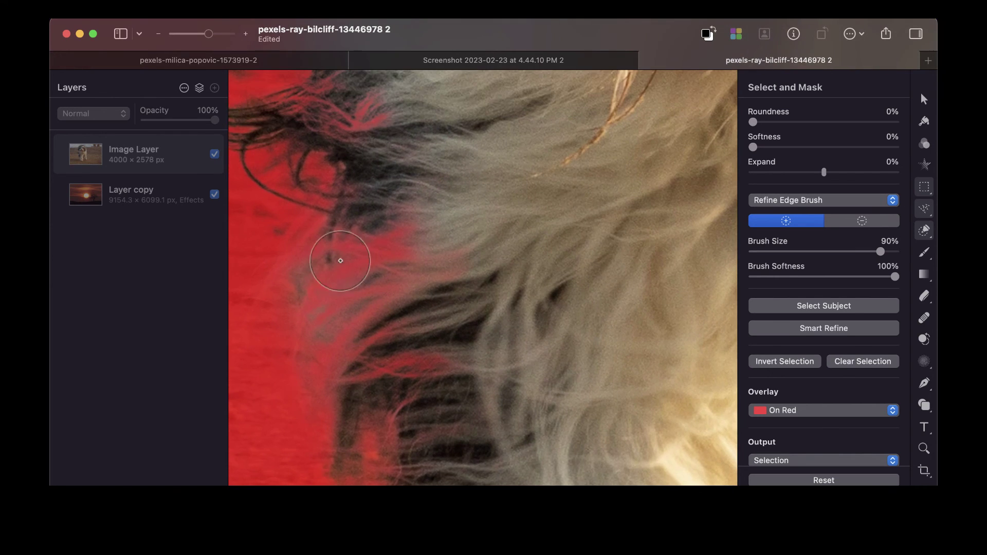
scroll(337, 204, "up", 10)
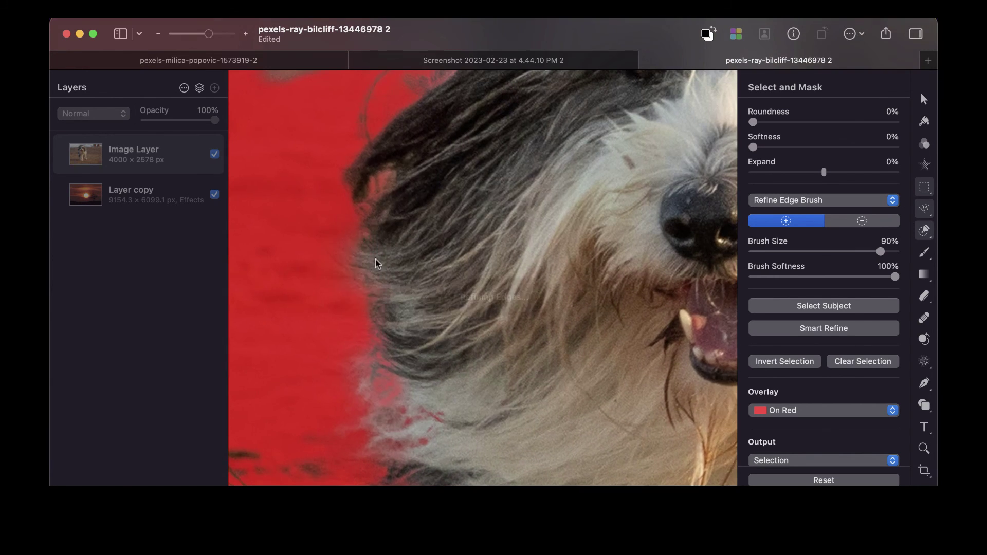
scroll(398, 226, "down", 8)
scroll(406, 257, "up", 6)
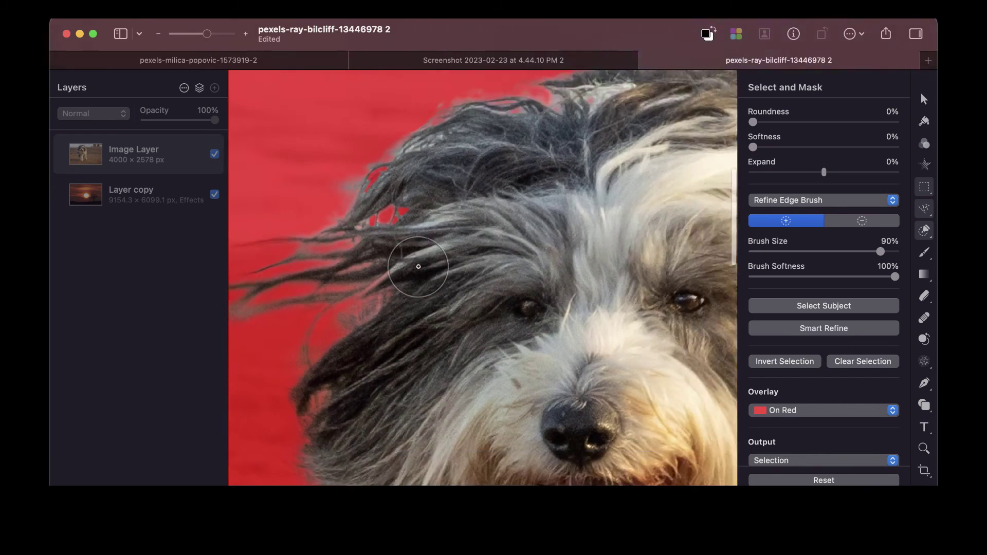
scroll(425, 313, "down", 8)
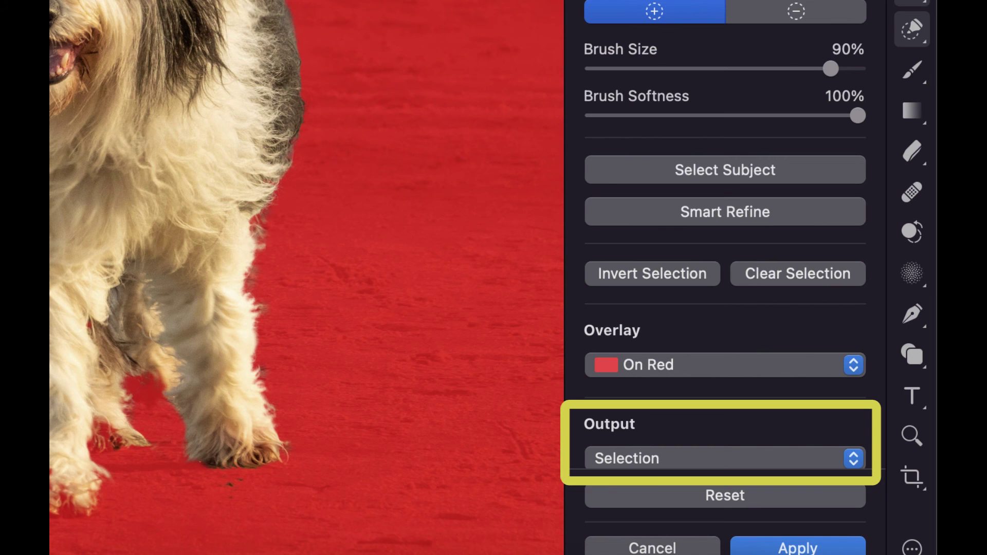
scroll(686, 390, "down", 1)
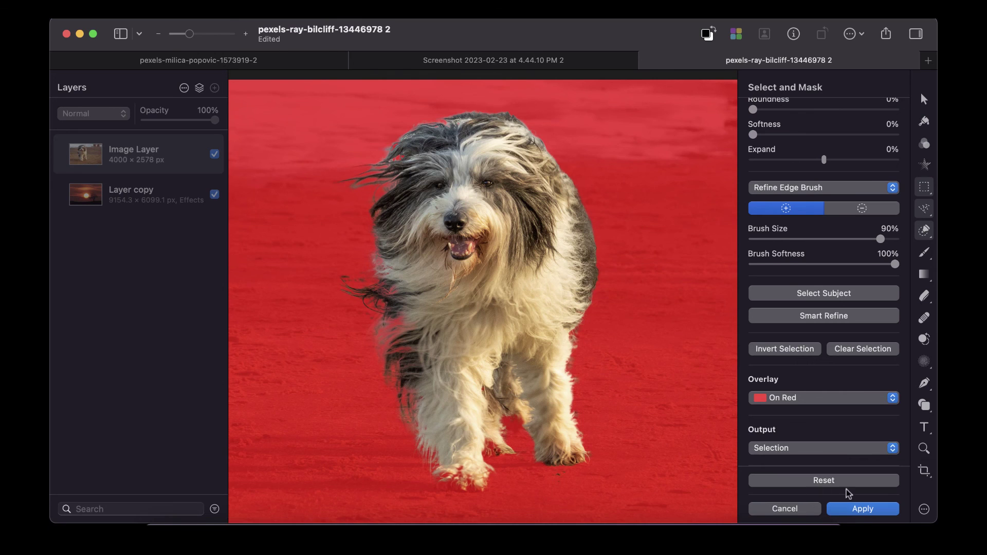
Step: Apply the refined selection and add a mask to the dog's Image Layer from it
left_click(860, 509)
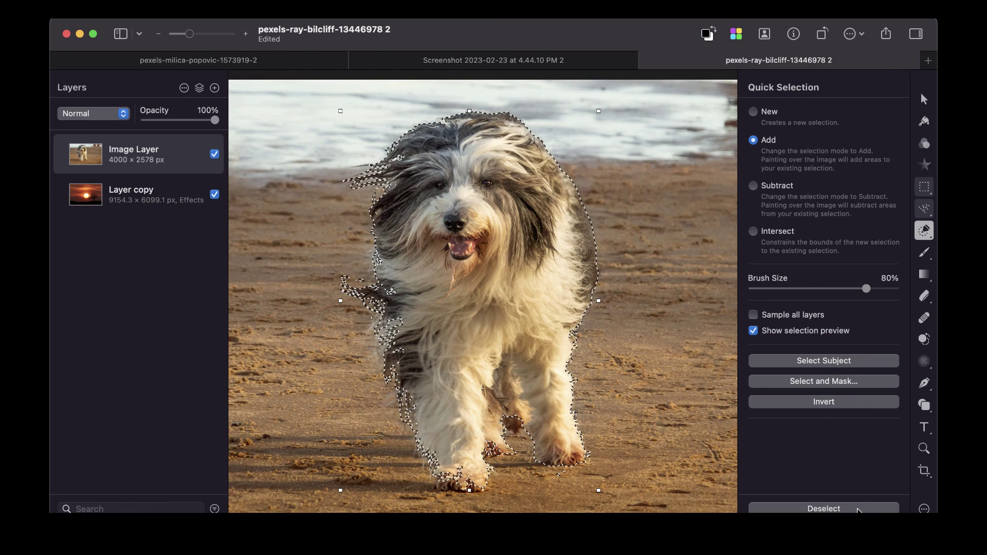
right_click(135, 155)
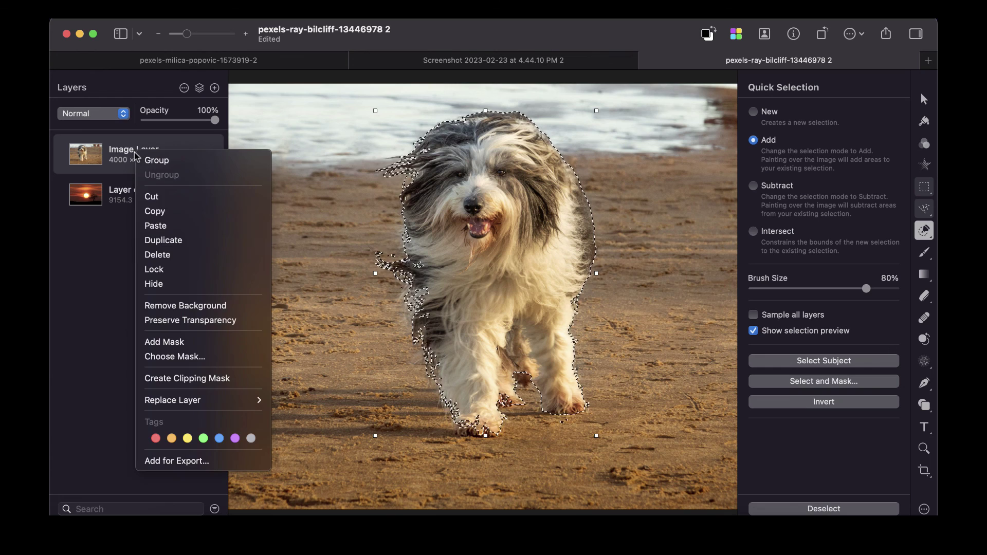
left_click(160, 342)
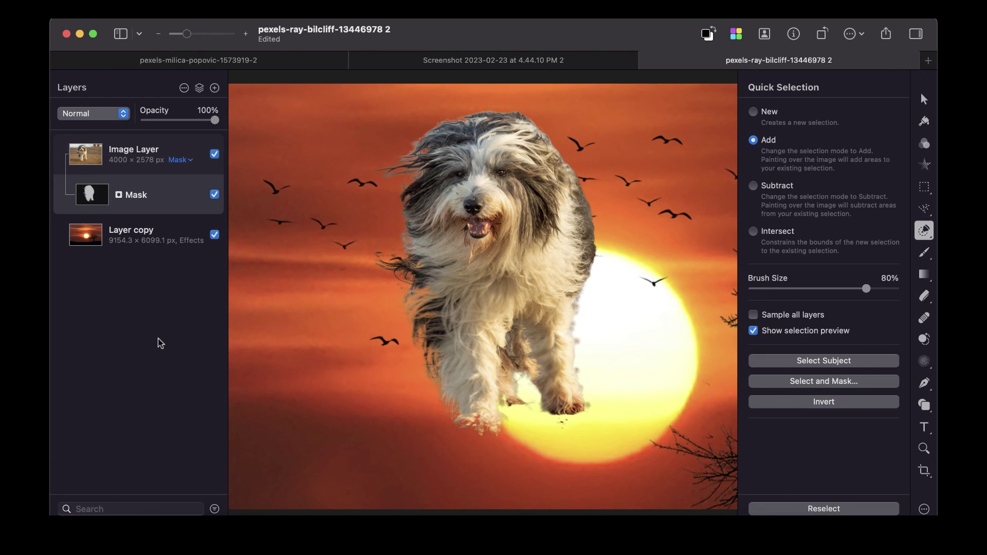